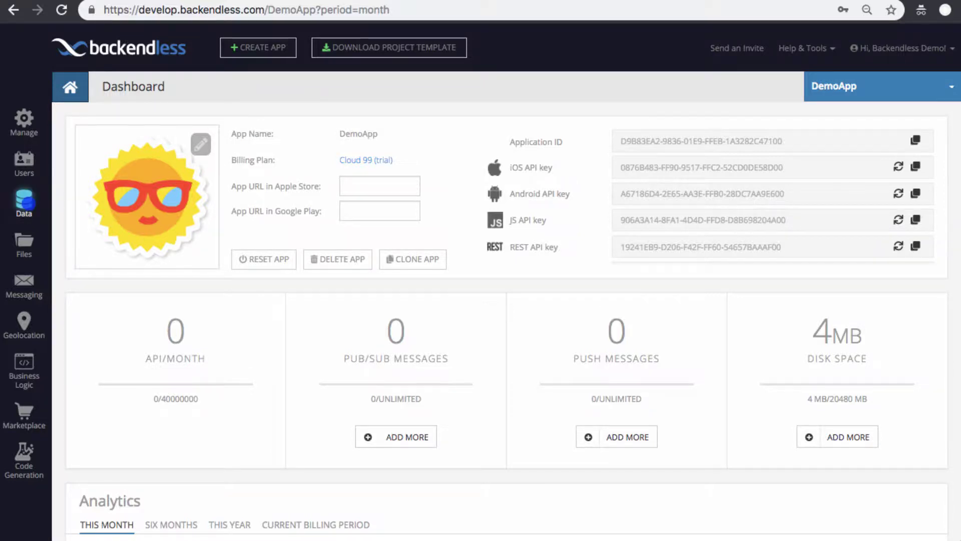
Open DemoApp's Data section to browse the city table and each table's record count
{"action": "left_click", "coordinate": [25, 199]}
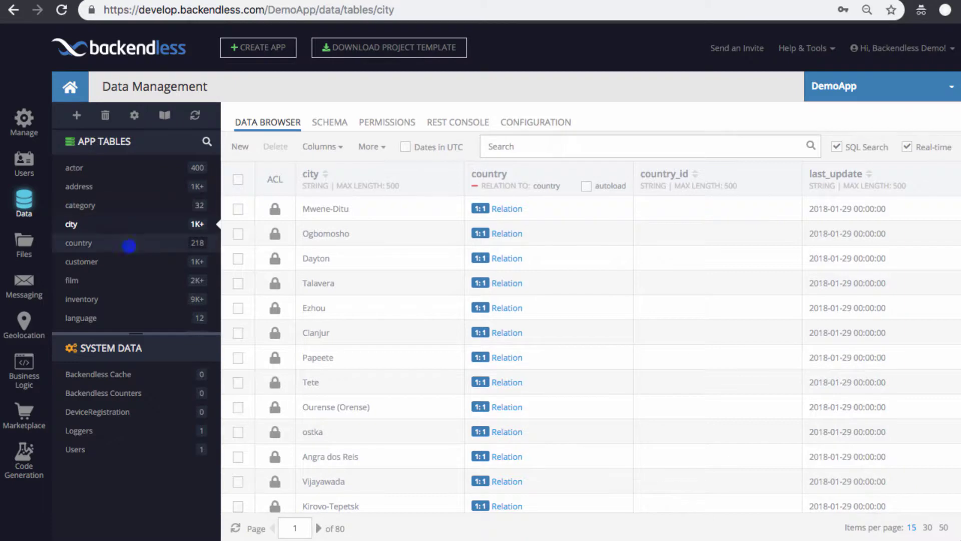
Browse the Files list, the Geolocation map's markers and the data tables, then go to the Dashboard
{"action": "left_click", "coordinate": [25, 244]}
{"action": "left_click", "coordinate": [25, 327]}
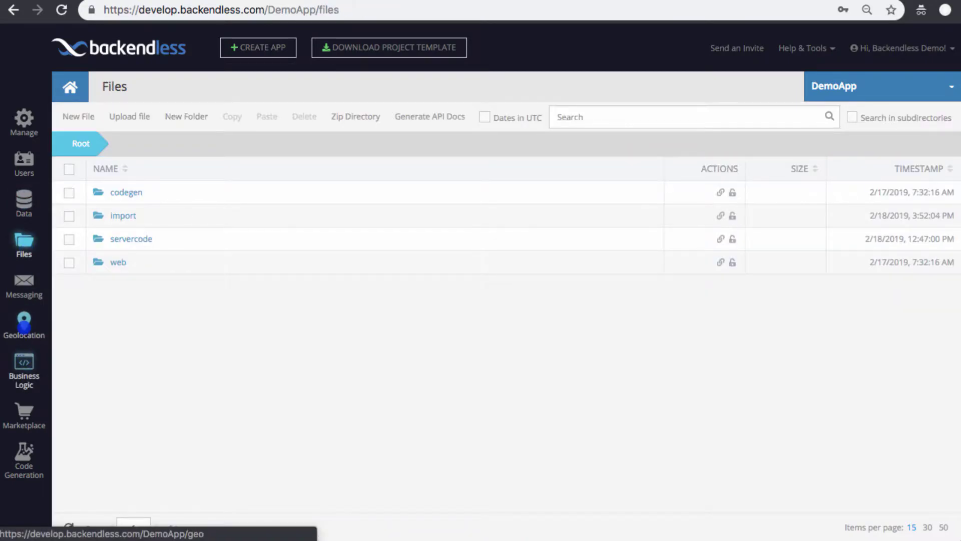
{"action": "left_click_drag", "start_coordinate": [526, 417], "coordinate": [438, 382]}
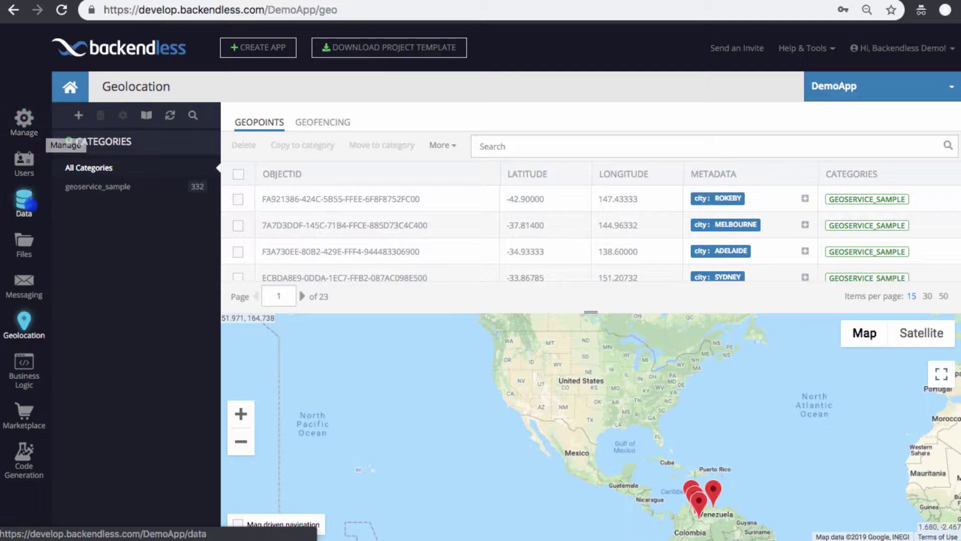
{"action": "left_click", "coordinate": [27, 202]}
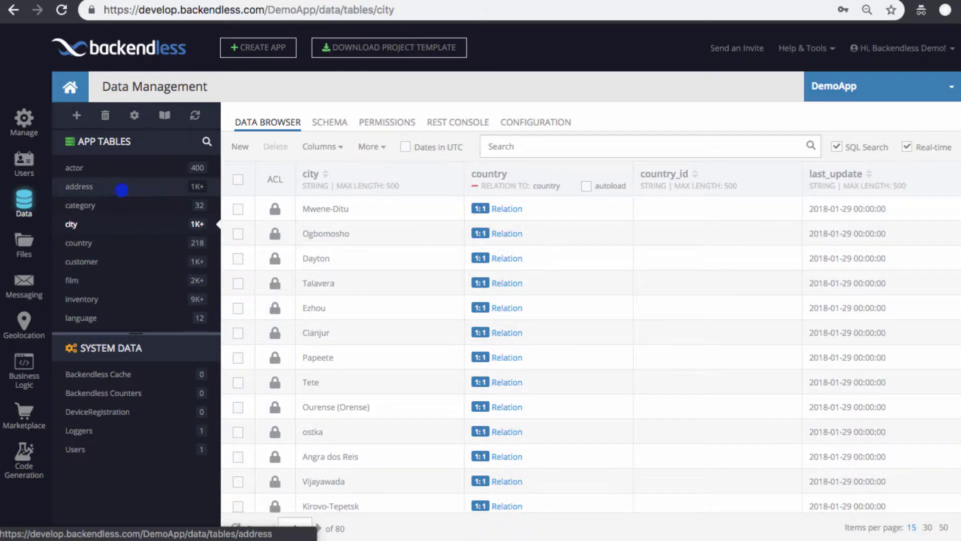
{"action": "left_click", "coordinate": [69, 88]}
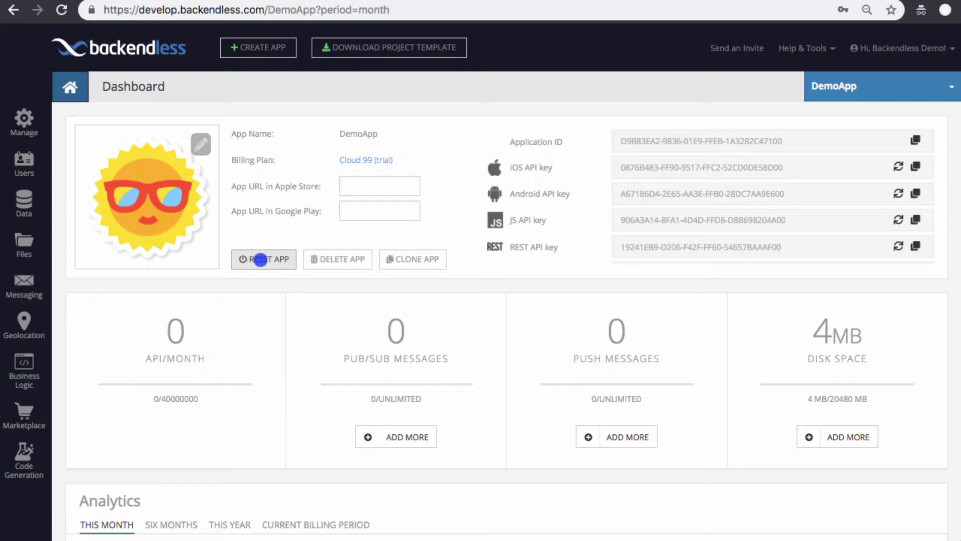
In Reset App, select Users, Data Objects, Geo Points, Geo Fences and Files, then choose Delete
{"action": "left_click", "coordinate": [261, 260]}
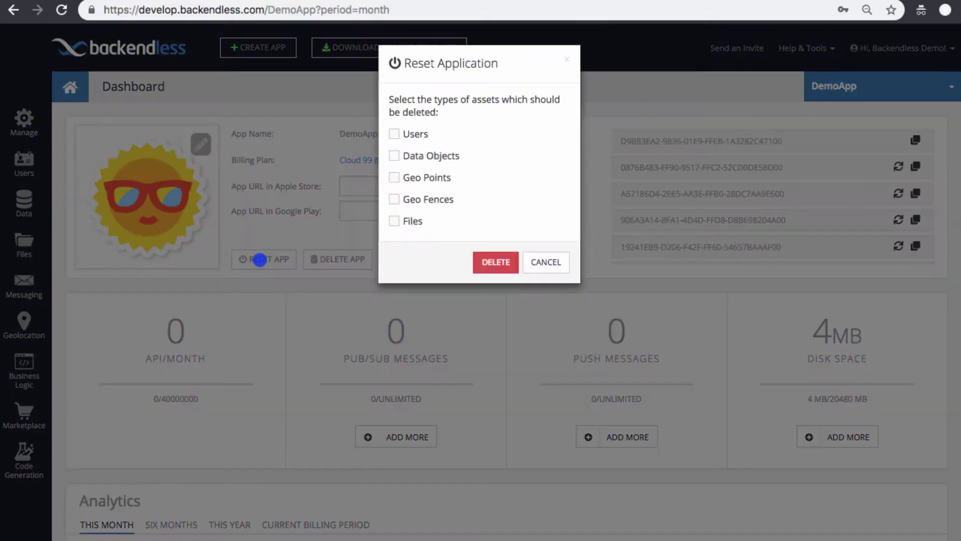
{"action": "left_click", "coordinate": [393, 134]}
{"action": "left_click", "coordinate": [394, 155]}
{"action": "left_click", "coordinate": [394, 198]}
{"action": "left_click", "coordinate": [394, 220]}
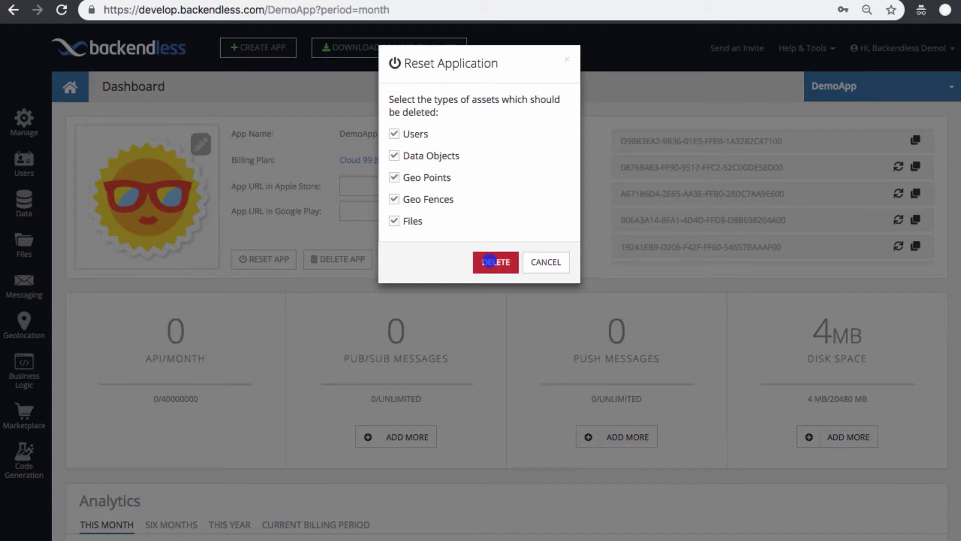
{"action": "left_click", "coordinate": [488, 261]}
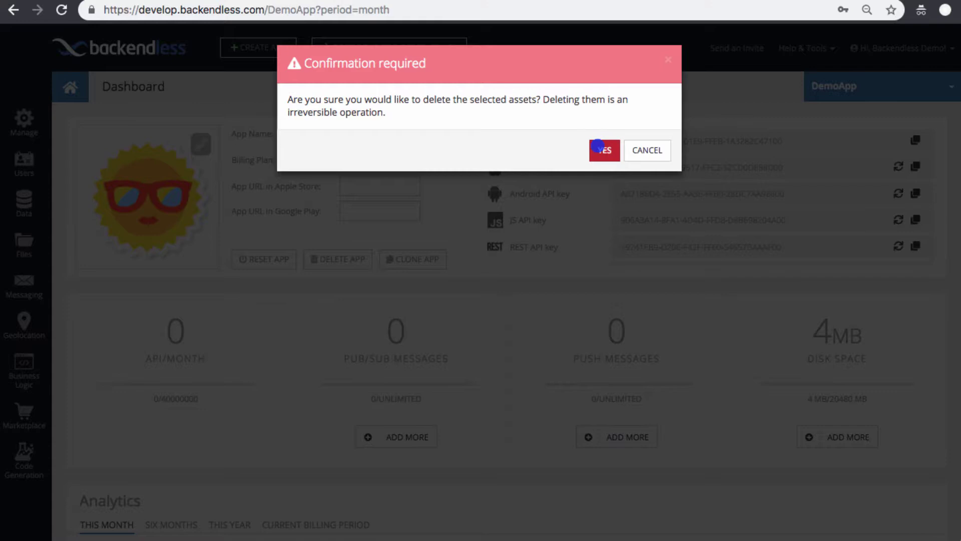
Answer Yes in the Confirmation required dialog to delete the selected assets
{"action": "left_click", "coordinate": [602, 150]}
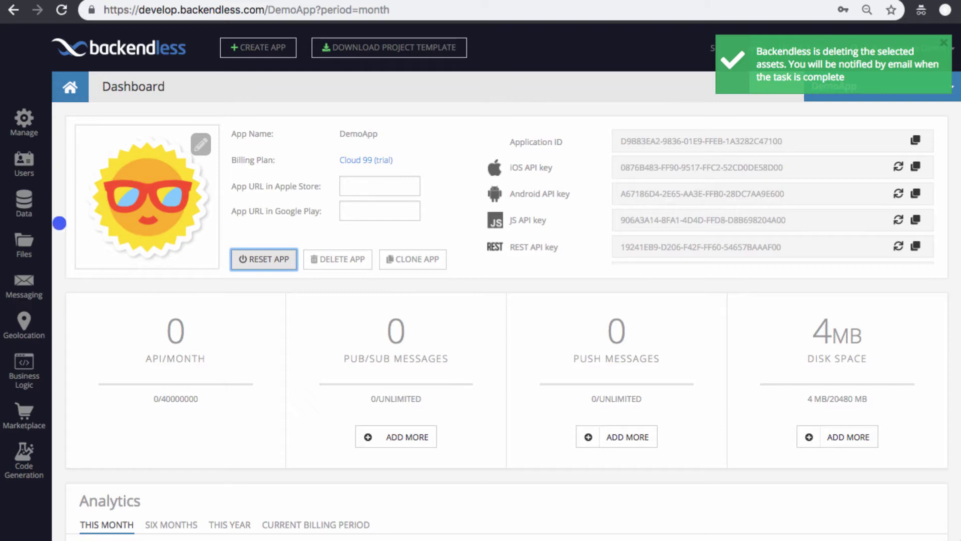
Check that the film table and other tables are empty, no geopoints remain, and disk space reads 0 MB
{"action": "left_click", "coordinate": [24, 201]}
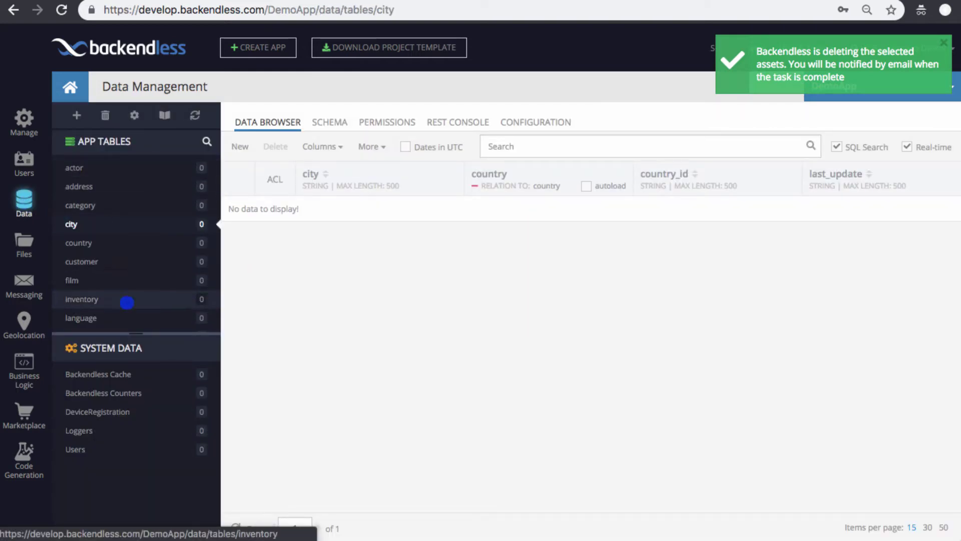
{"action": "scroll", "coordinate": [123, 242], "scroll_direction": "down", "scroll_amount": 2}
{"action": "scroll", "coordinate": [128, 226], "scroll_direction": "up", "scroll_amount": 2}
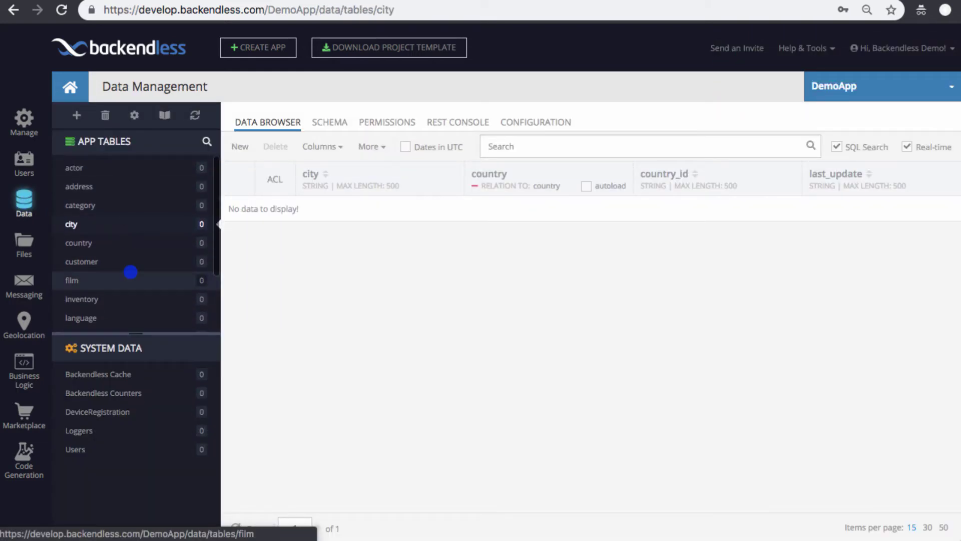
{"action": "left_click", "coordinate": [131, 277]}
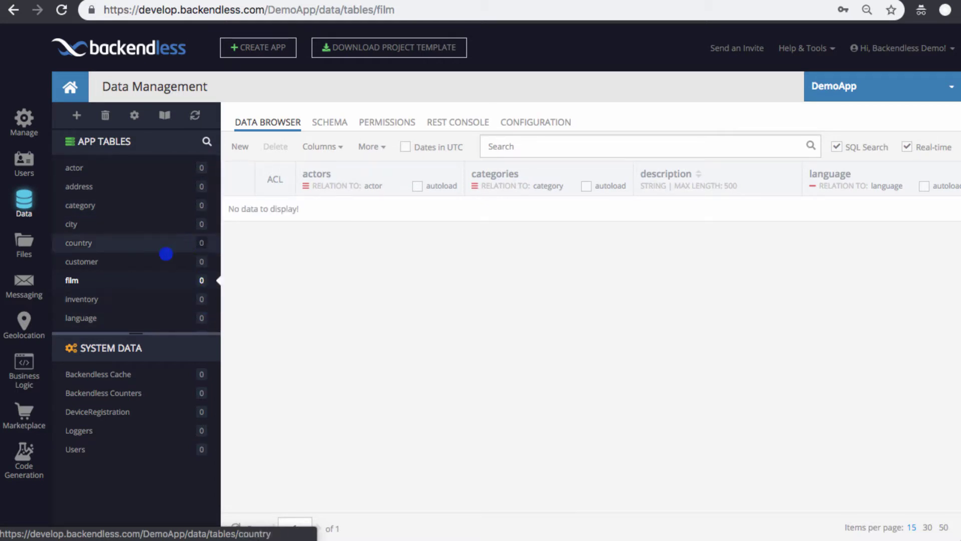
{"action": "left_click", "coordinate": [24, 324]}
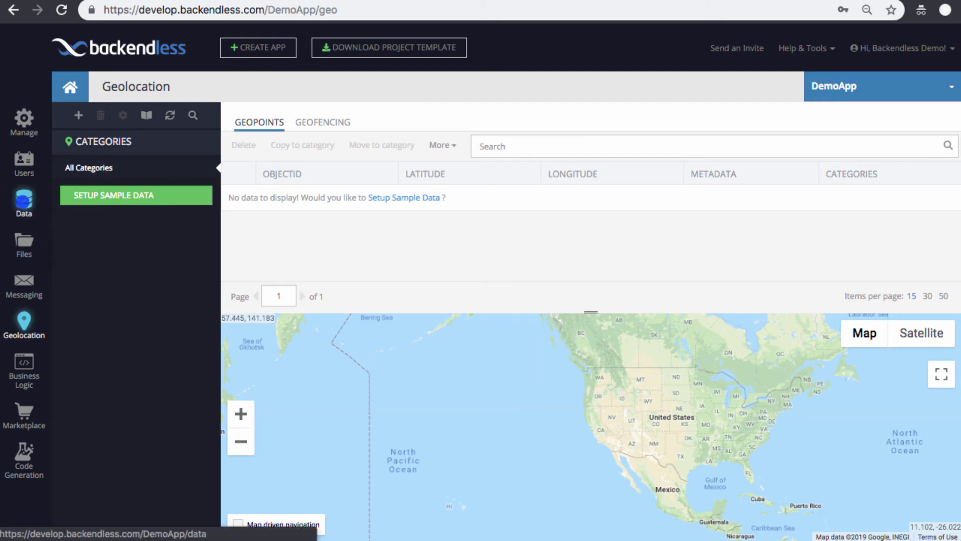
{"action": "left_click", "coordinate": [24, 202]}
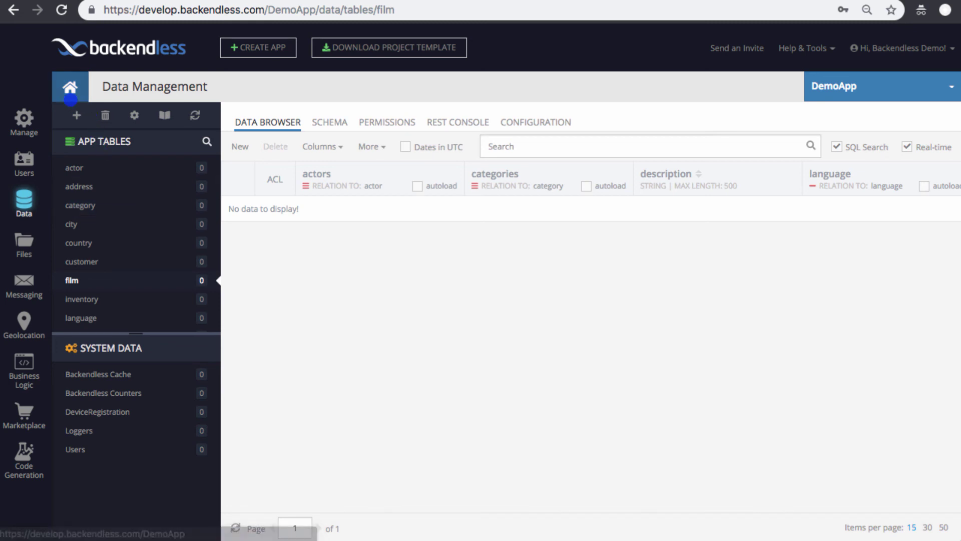
{"action": "left_click", "coordinate": [70, 89]}
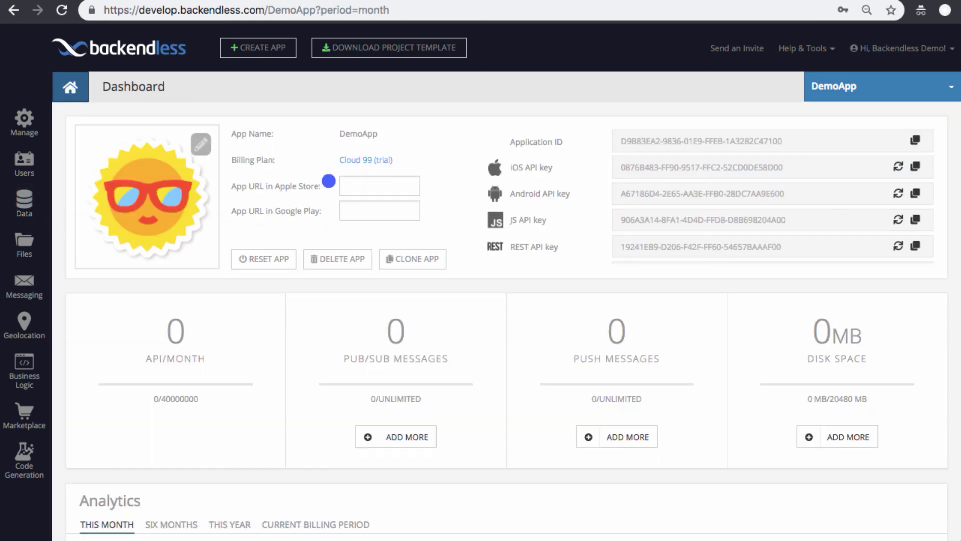